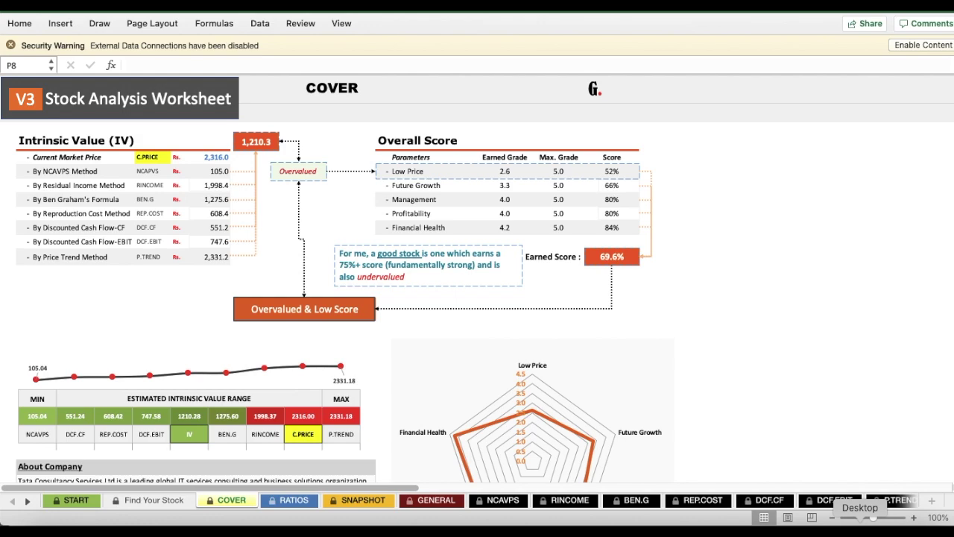
- Open the V3 workbook from the Desktop stack in the Dock
click(860, 528)
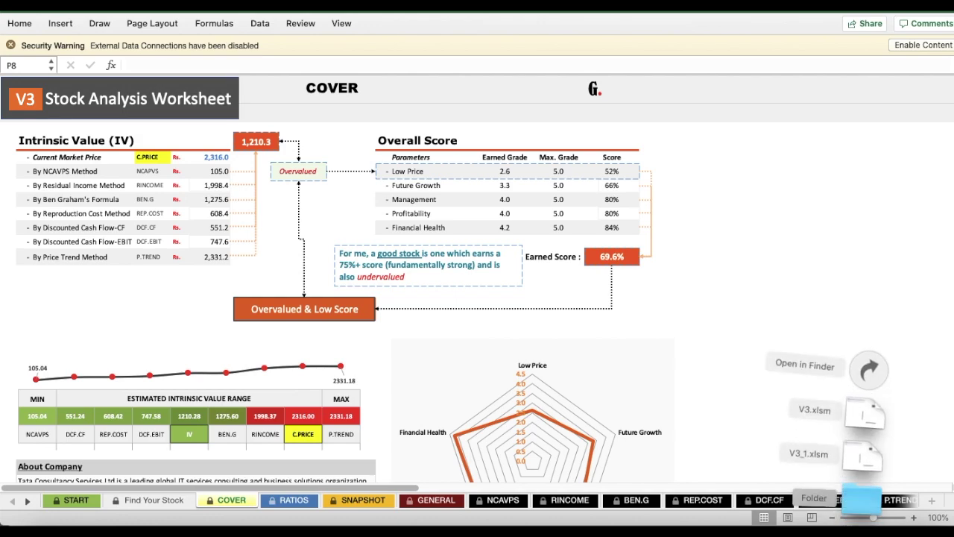
click(863, 430)
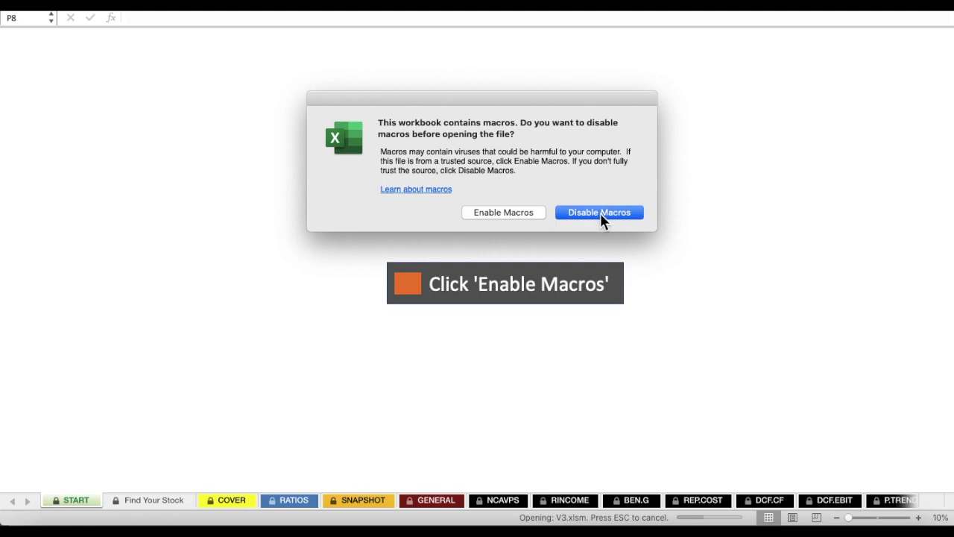
- Enable the workbook's macros and go to the Find Your Stock sheet
click(488, 213)
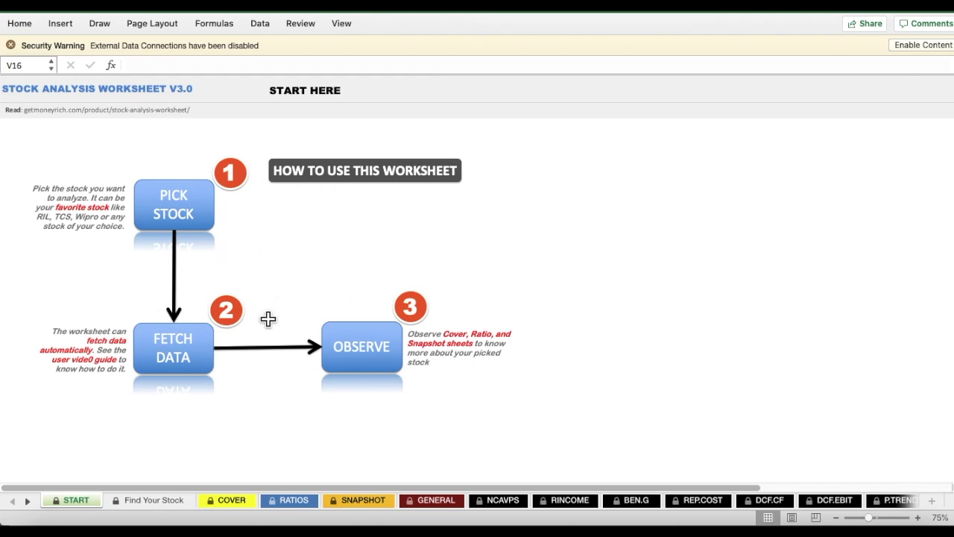
click(153, 503)
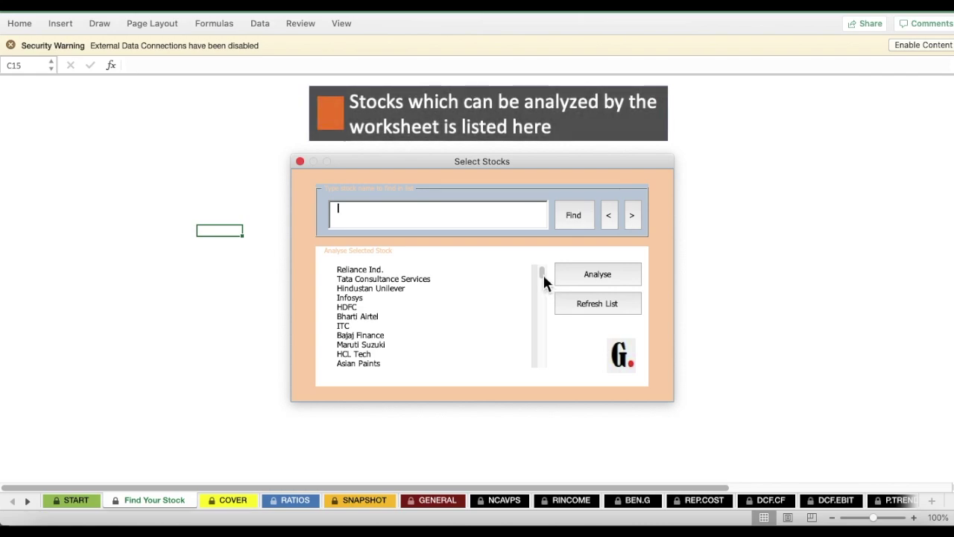
- Search the stock list for 'Hindus', move to Hindustan Zinc and analyse it
mouse_move(543, 273)
mouse_down()
mouse_move(546, 368)
mouse_move(546, 267)
mouse_up()
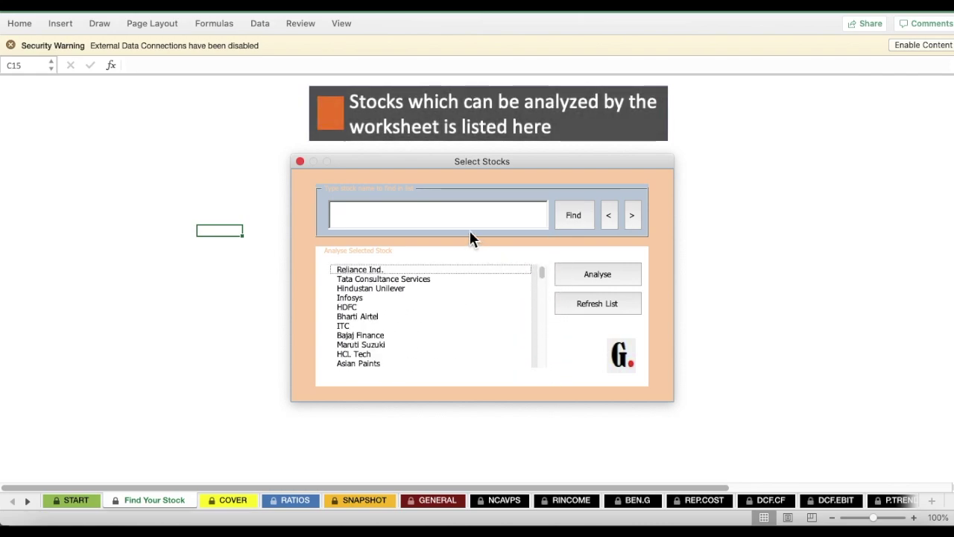
click(440, 216)
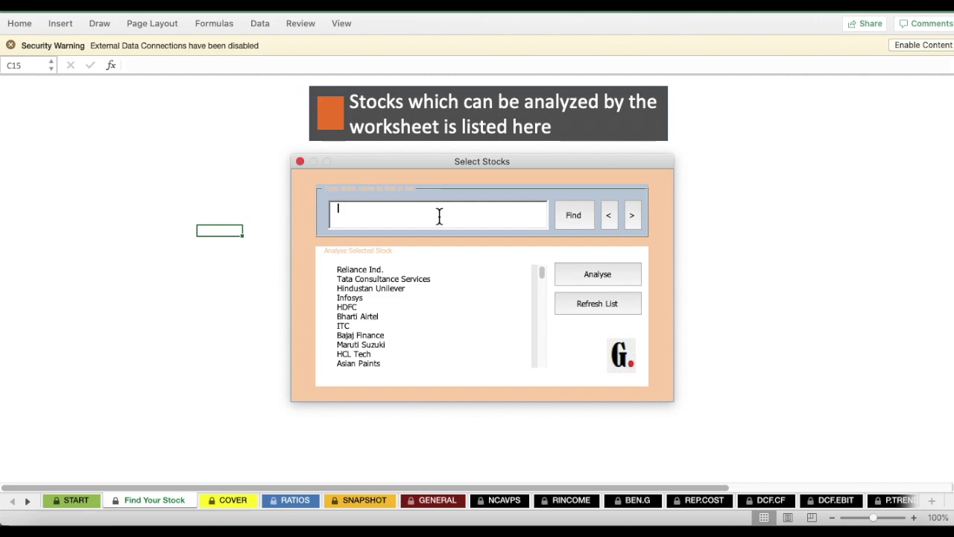
text(Hindus)
click(574, 216)
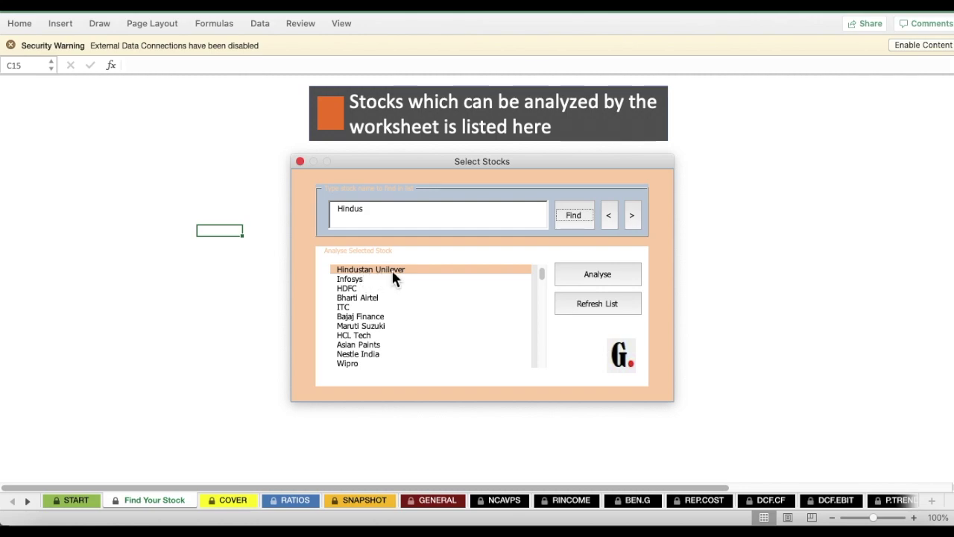
click(632, 216)
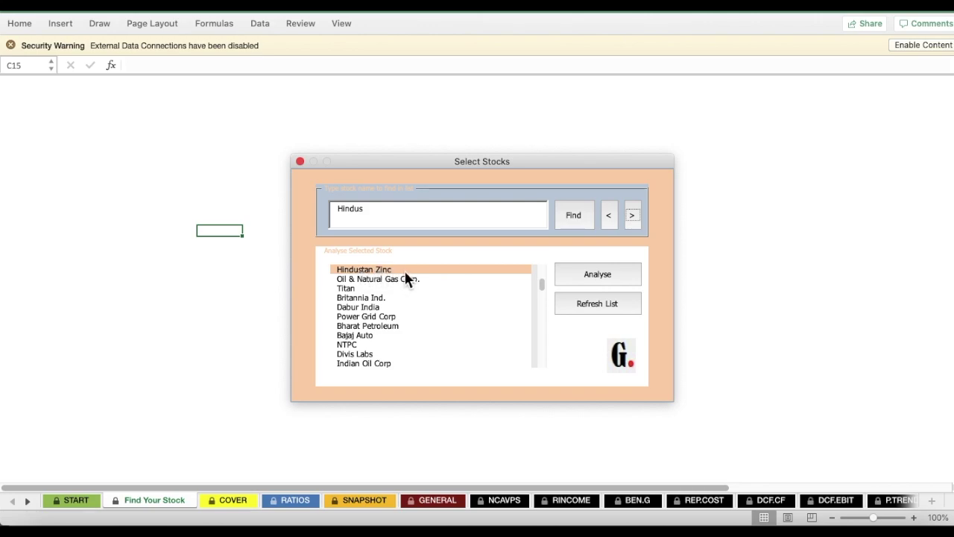
click(600, 278)
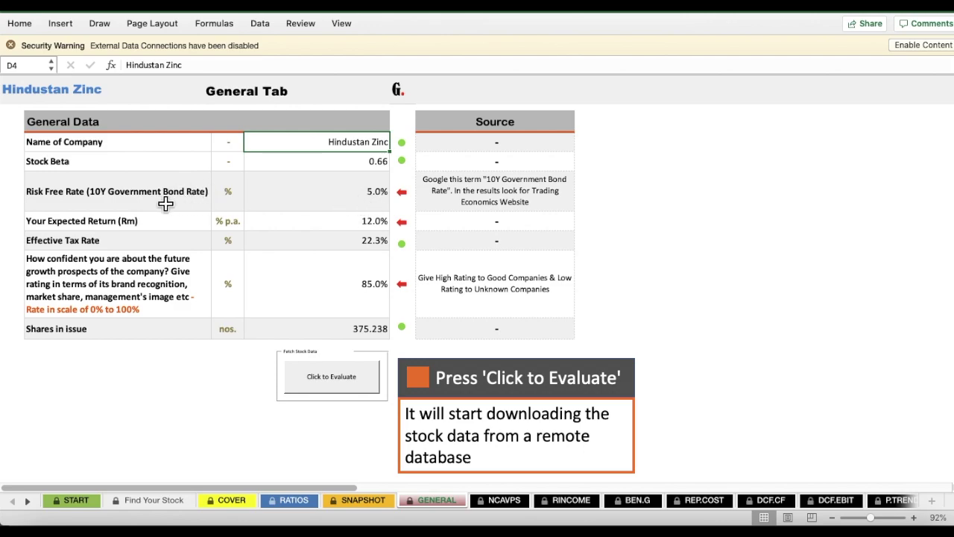
- Select the risk-free rate cell D6 on Hindustan Zinc's GENERAL sheet
click(345, 200)
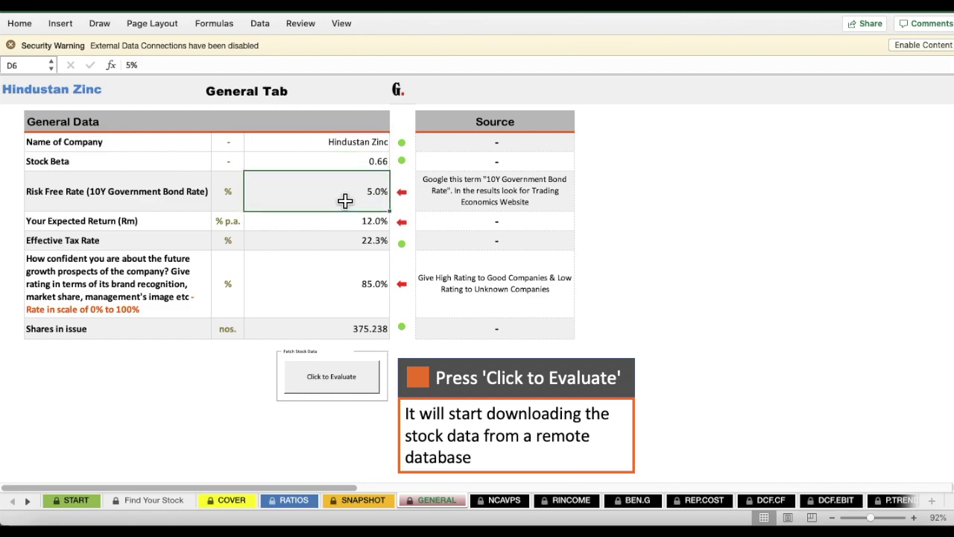
- Enter a 6% risk-free rate in D6 and 15% expected return in D7
text(6)
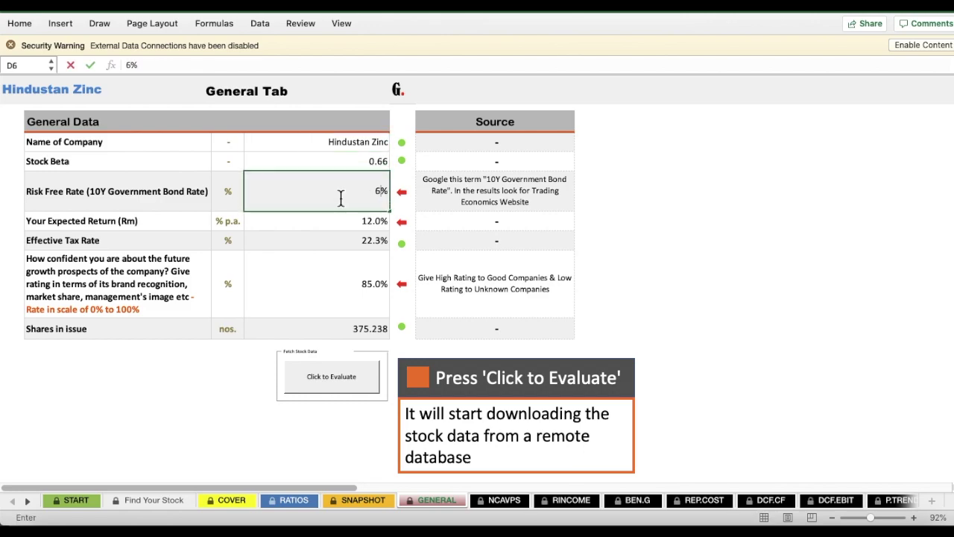
key(Return)
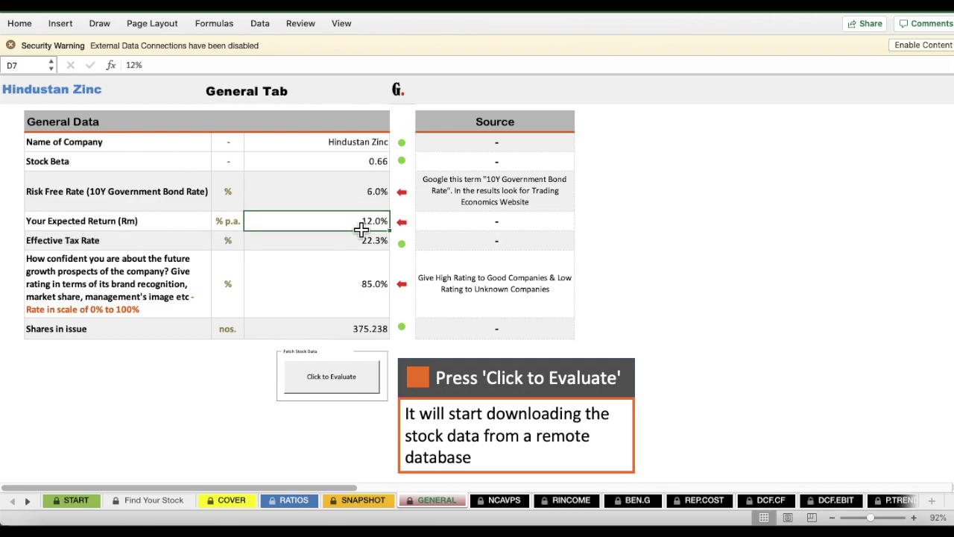
text(15)
key(Return)
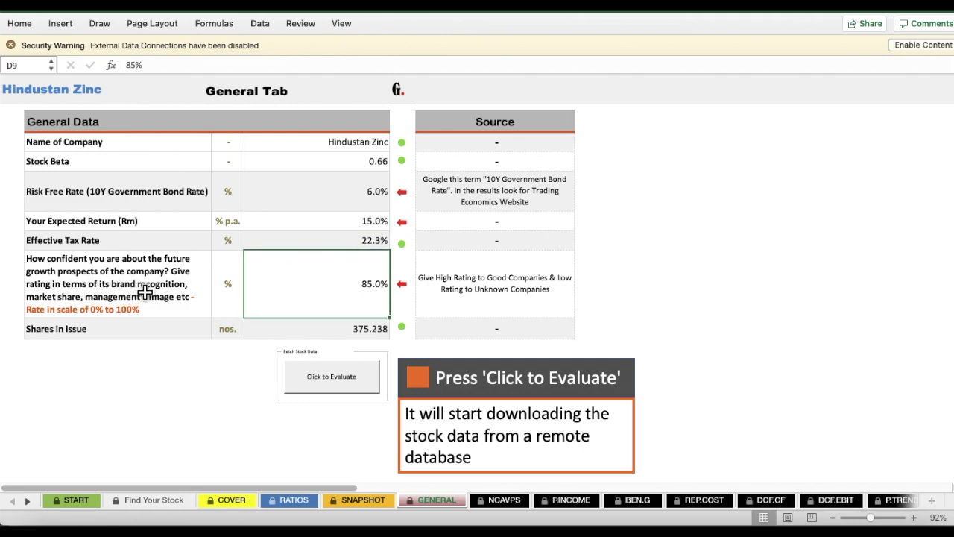
- Try a 100% growth-confidence rating in D9, then restore it to 85%
text(100)
key(Return)
click(351, 293)
text(85)
key(Return)
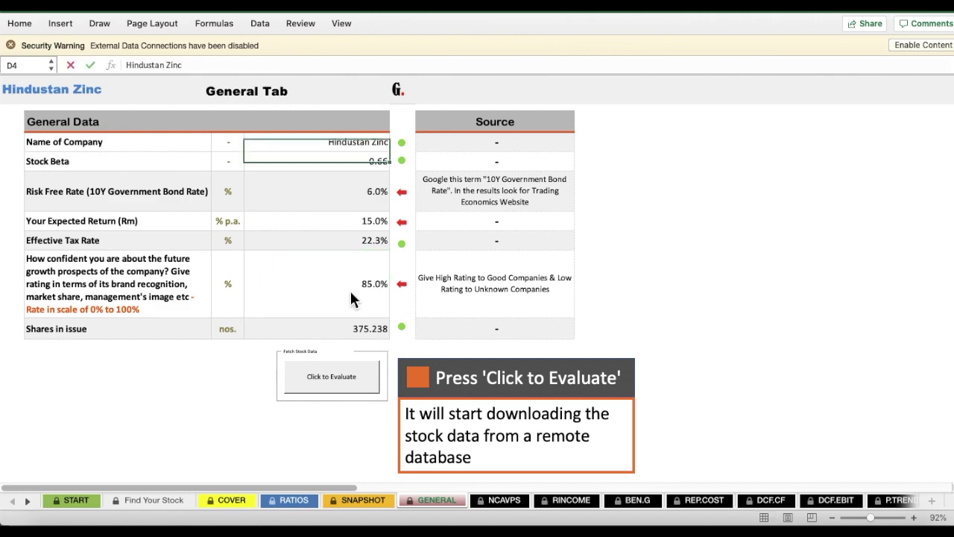
click(351, 296)
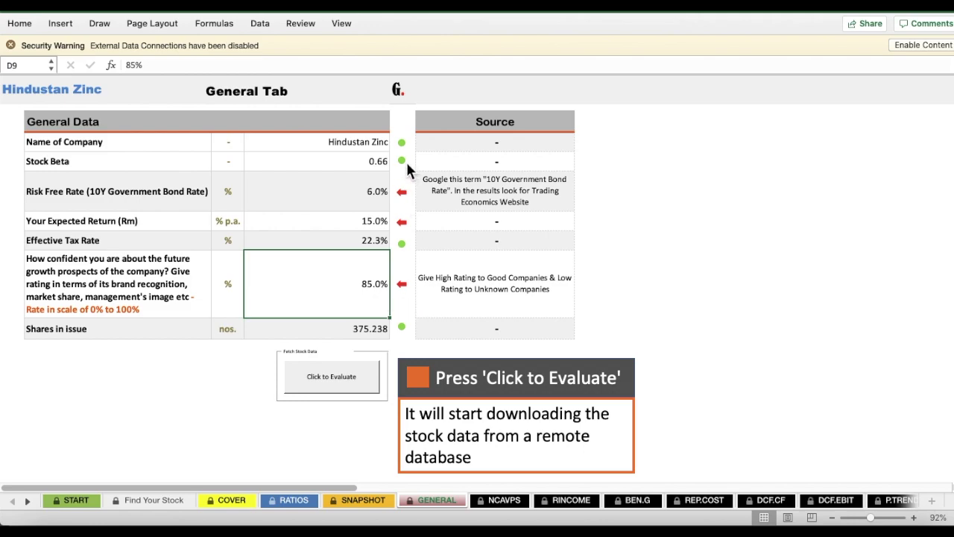
- Evaluate Hindustan Zinc's data and dismiss the 'Data refreshed successfully' message
click(337, 391)
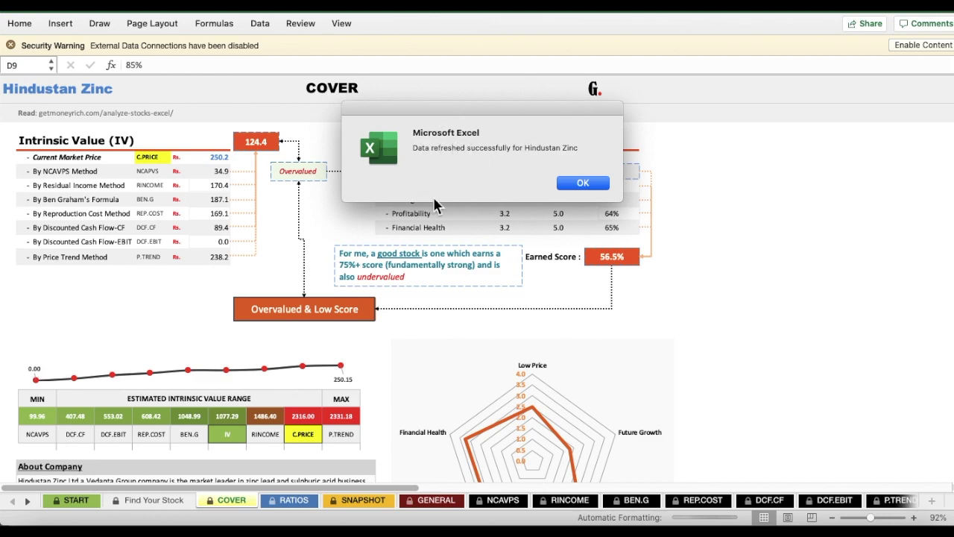
drag(467, 149, 494, 155)
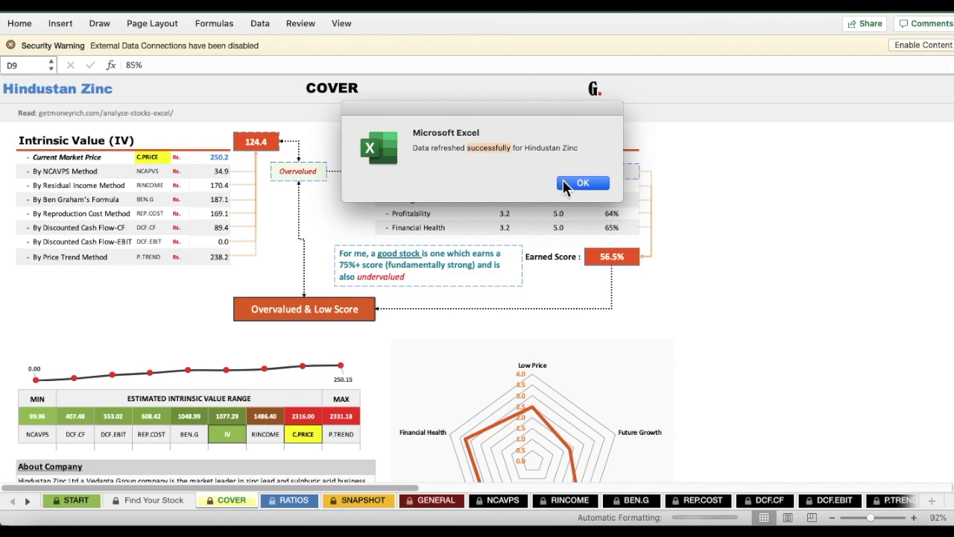
click(586, 186)
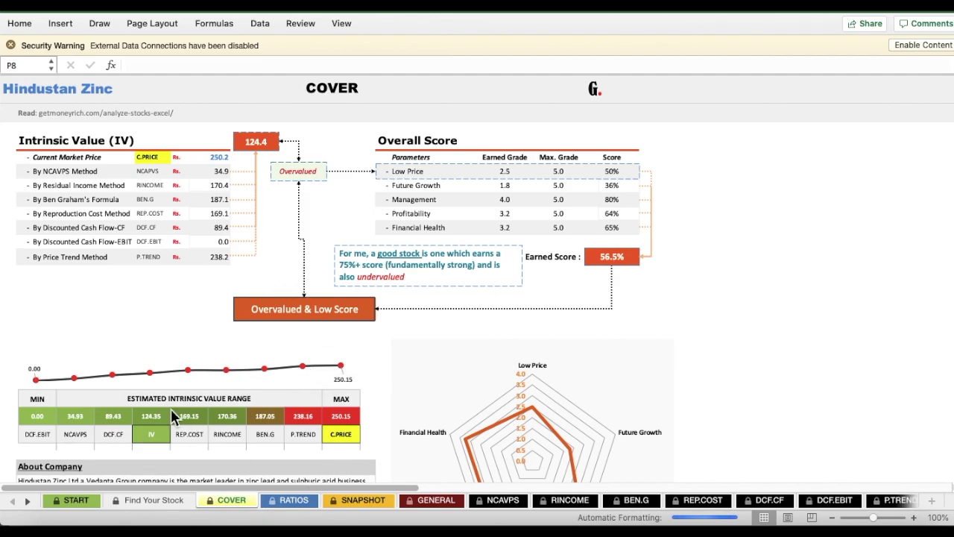
- Review Hindustan Zinc's refreshed COVER sheet, then move on to the RATIOS sheet
scroll(338, 281, down, 15)
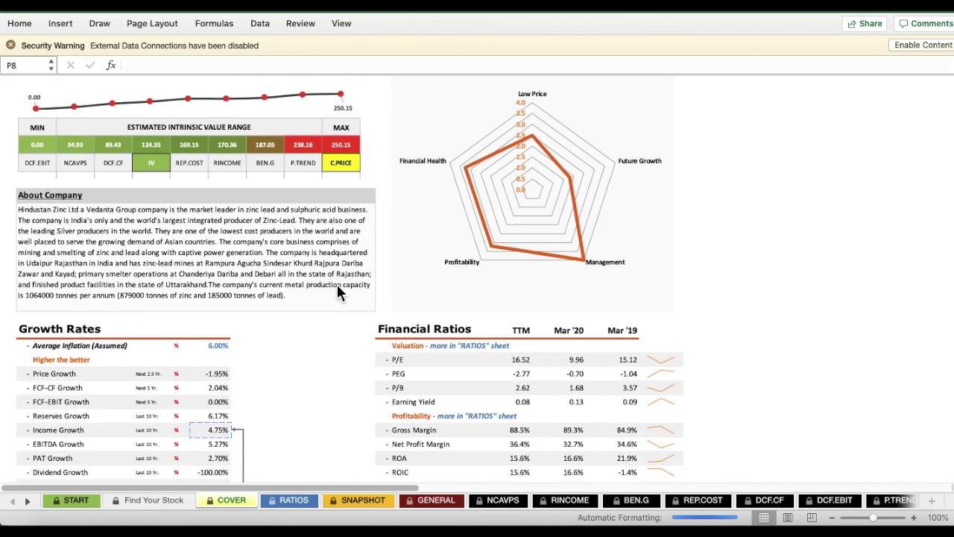
scroll(337, 292, down, 10)
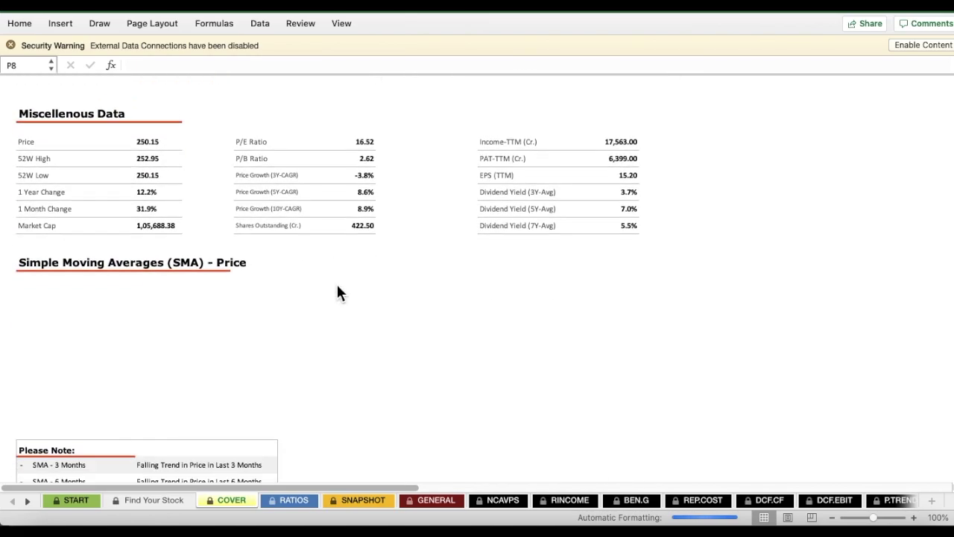
scroll(337, 292, up, 20)
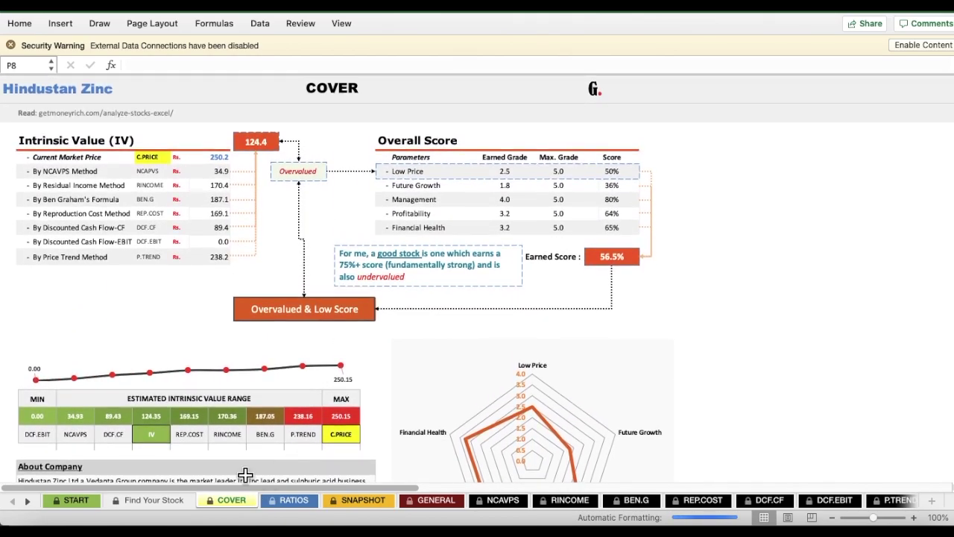
click(298, 507)
- Review the liquidity, solvency and efficiency ratio tables, then open the Snapshot sheet
scroll(256, 345, down, 2)
scroll(257, 345, up, 2)
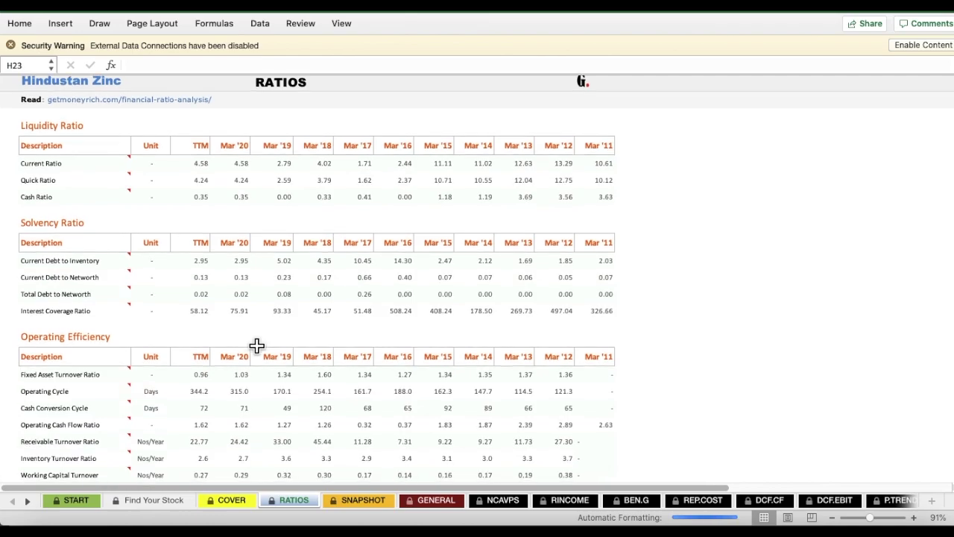
scroll(256, 345, down, 1)
scroll(256, 345, down, 10)
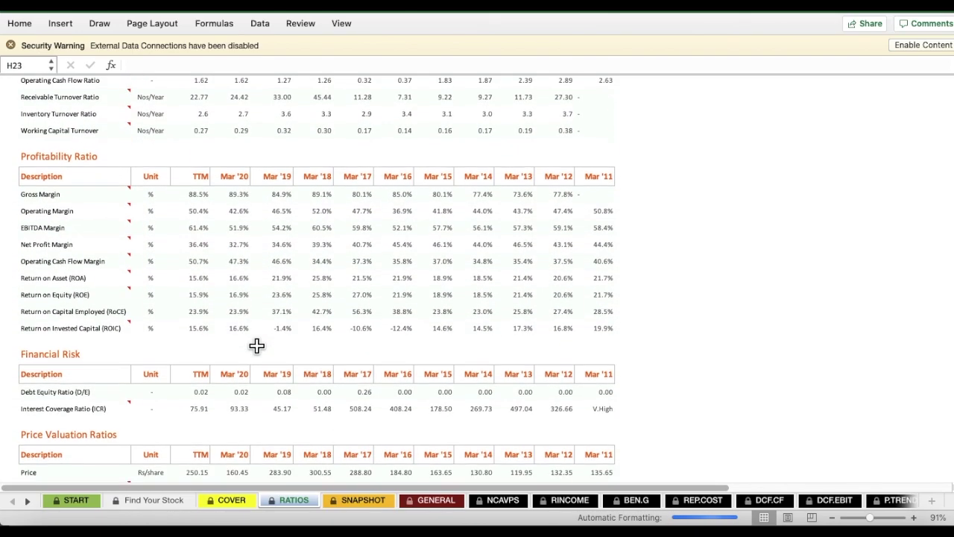
scroll(256, 345, up, 12)
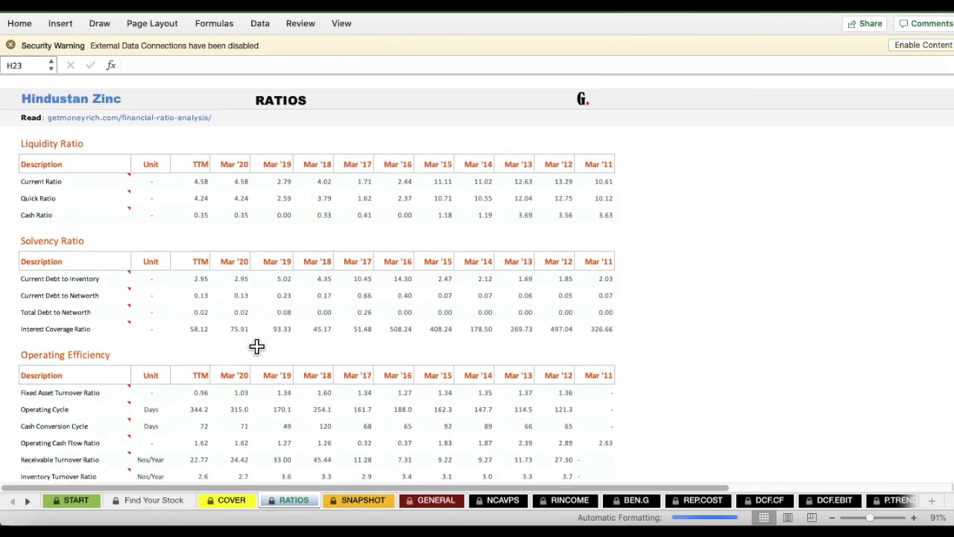
click(379, 502)
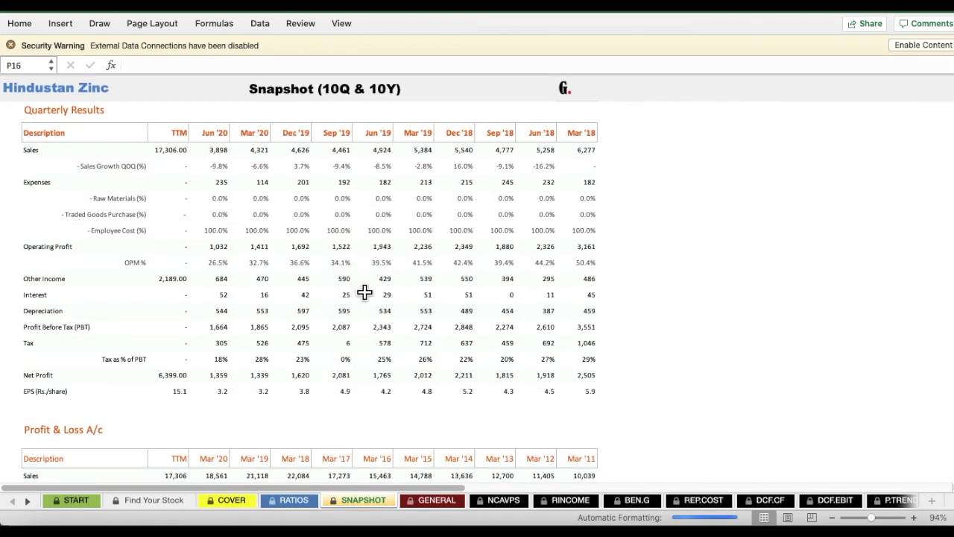
scroll(365, 292, down, 5)
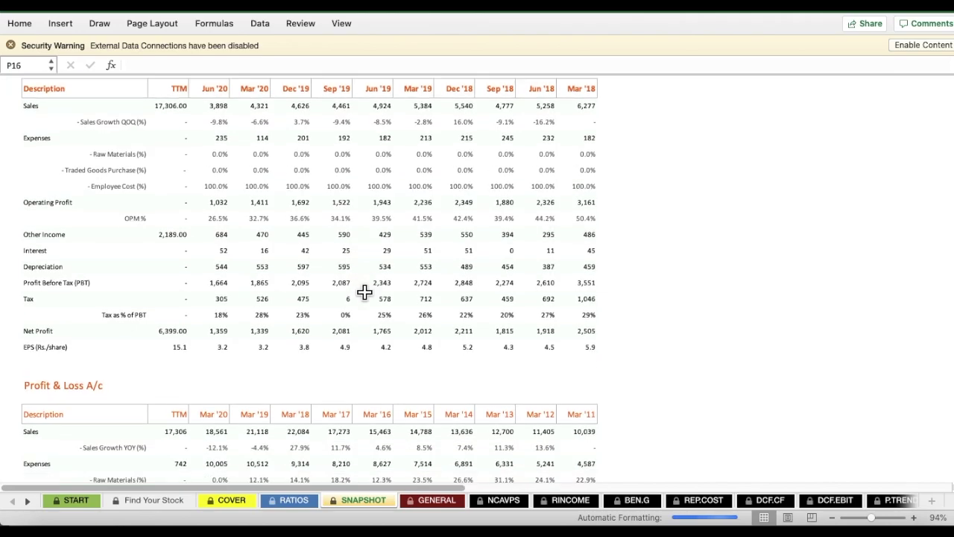
scroll(365, 292, down, 3)
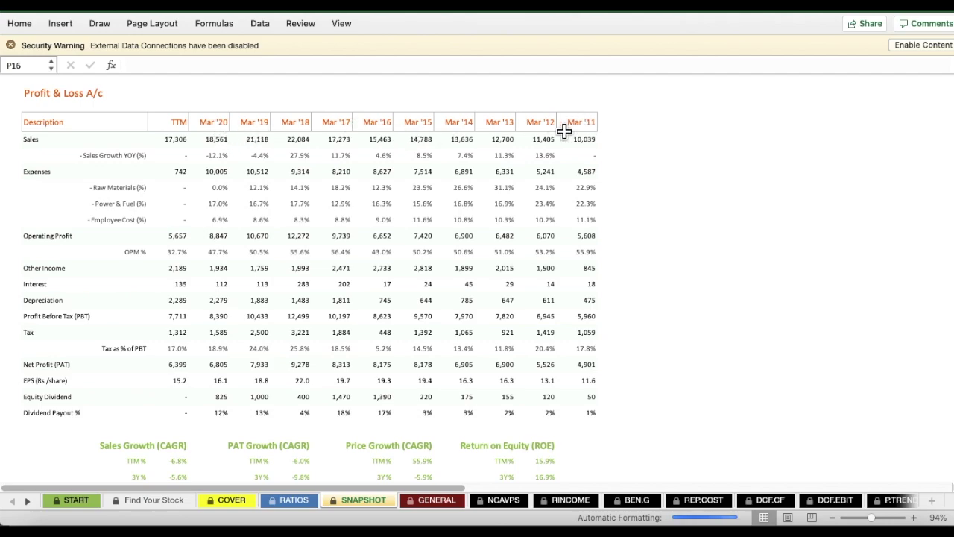
scroll(411, 245, up, 1)
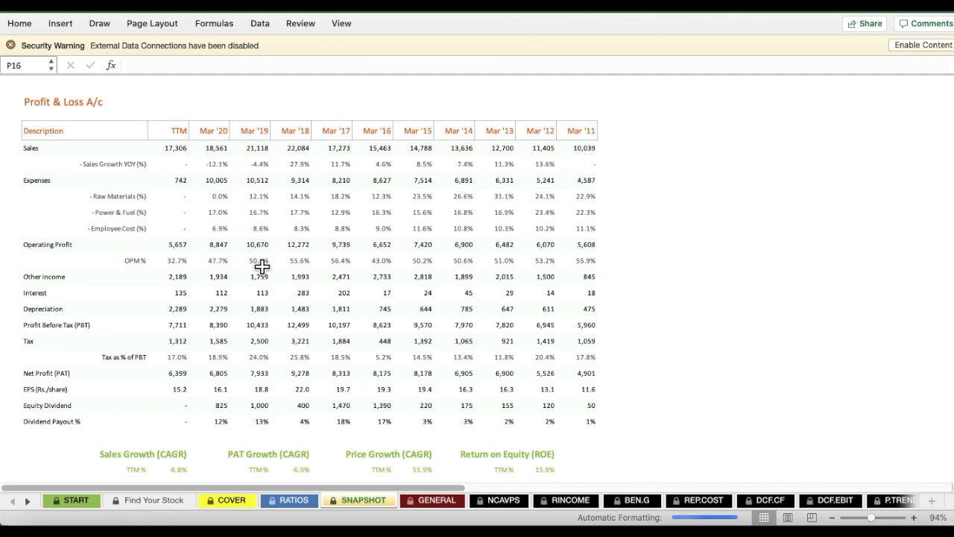
scroll(262, 266, down, 2)
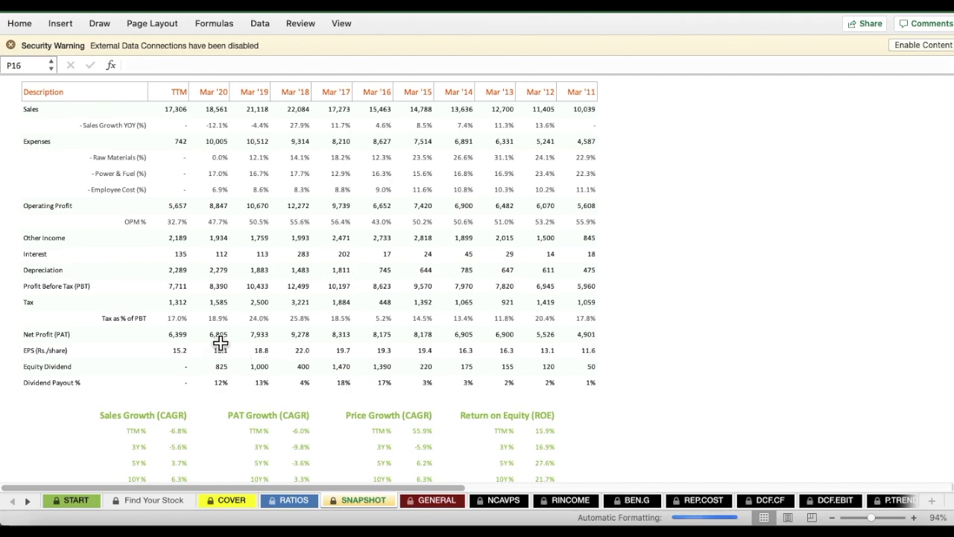
scroll(283, 360, down, 4)
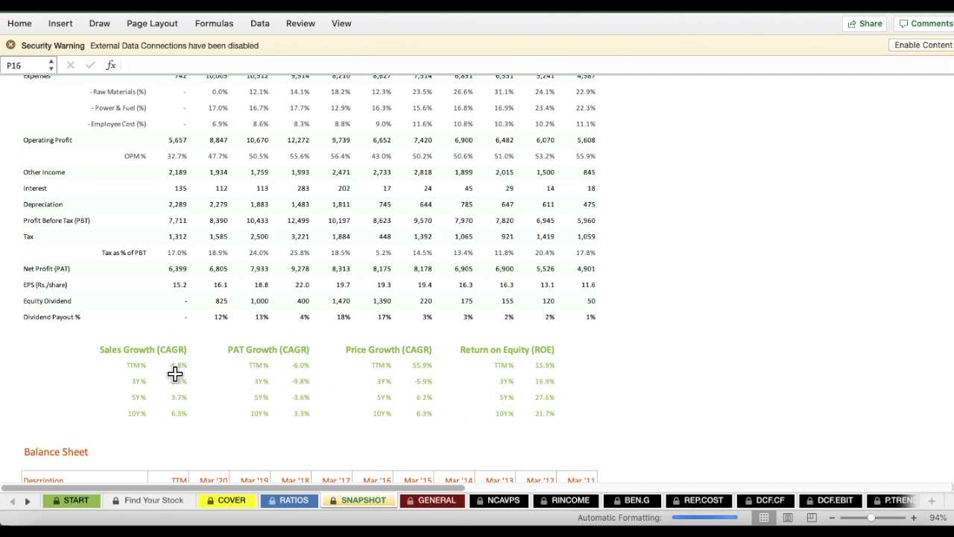
scroll(164, 384, down, 10)
scroll(164, 383, down, 5)
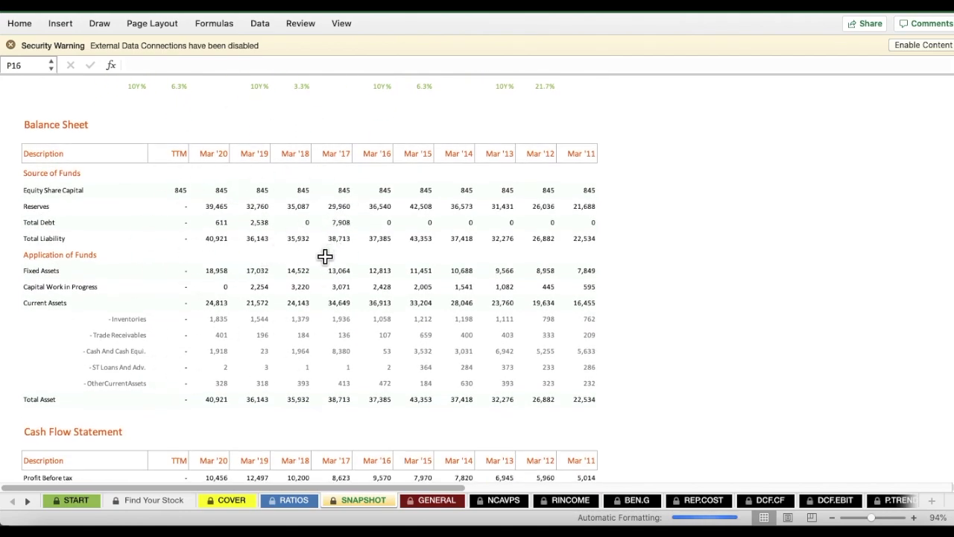
scroll(325, 256, down, 1)
scroll(326, 256, down, 10)
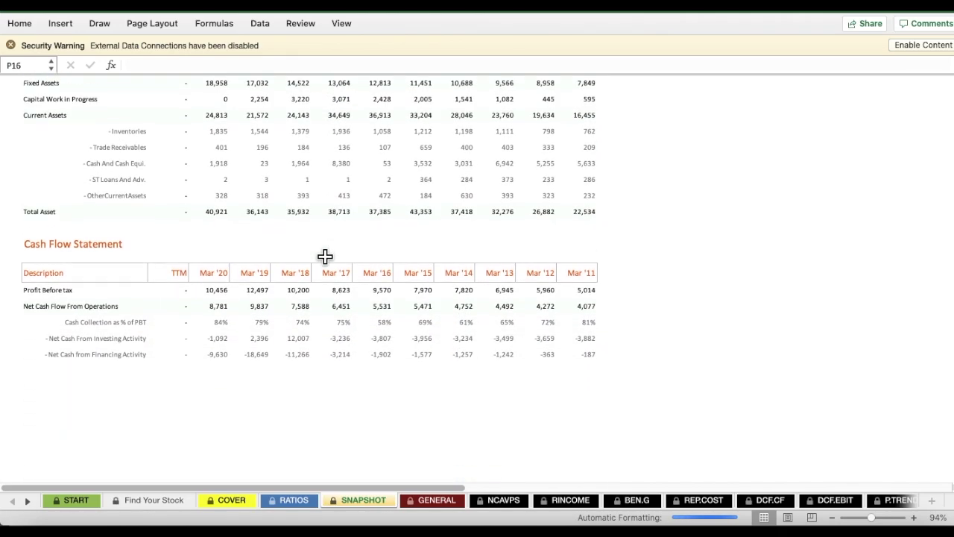
scroll(313, 291, up, 20)
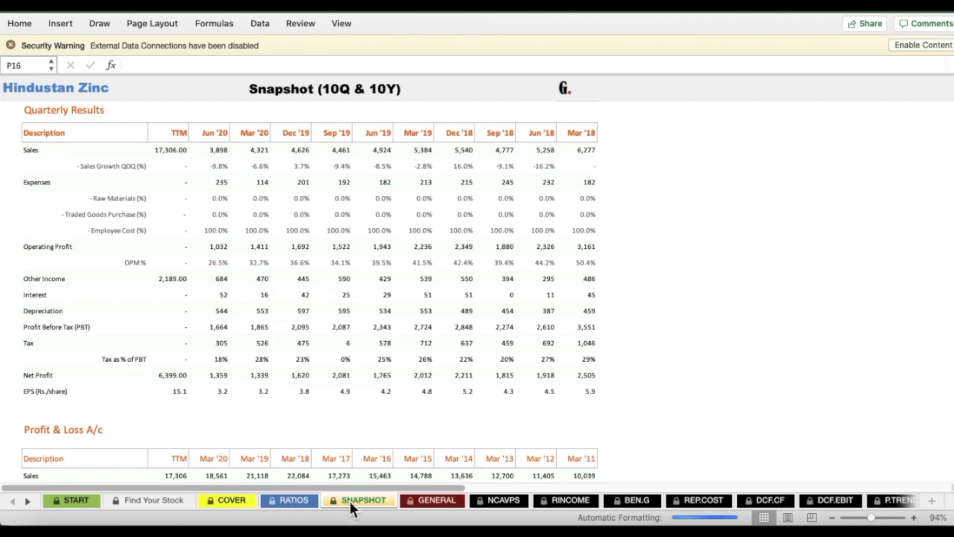
click(240, 501)
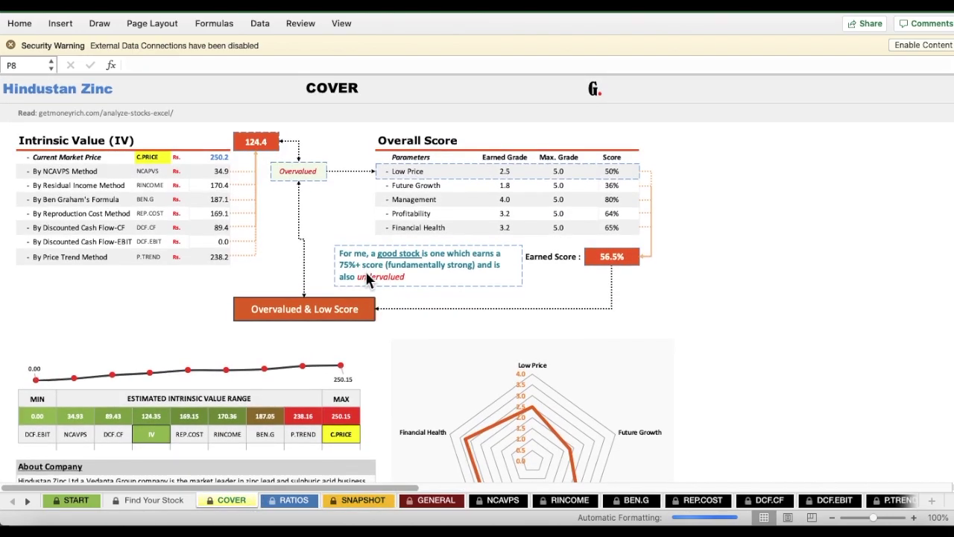
- Review the COVER sheet's intrinsic value estimates and score, then return to Find Your Stock
scroll(365, 278, down, 4)
scroll(365, 279, up, 4)
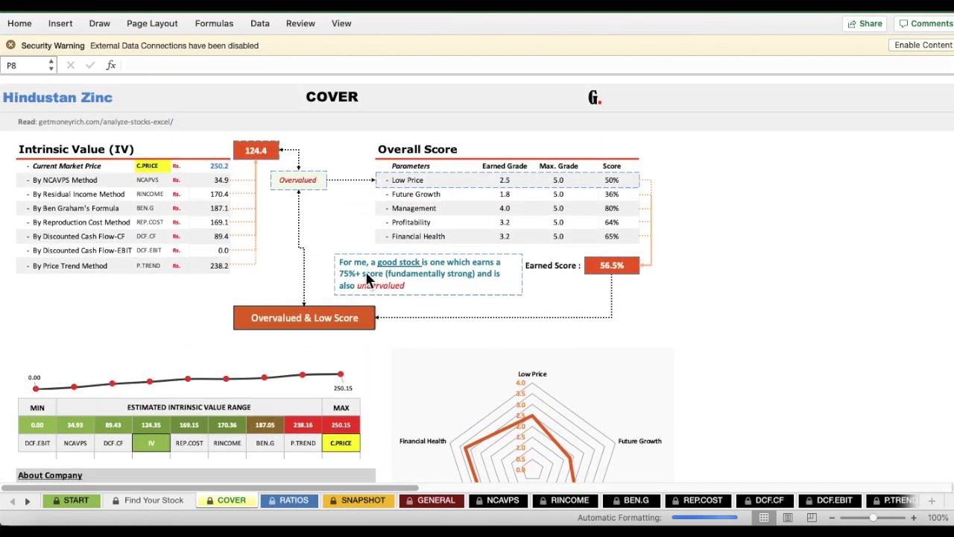
scroll(366, 278, down, 1)
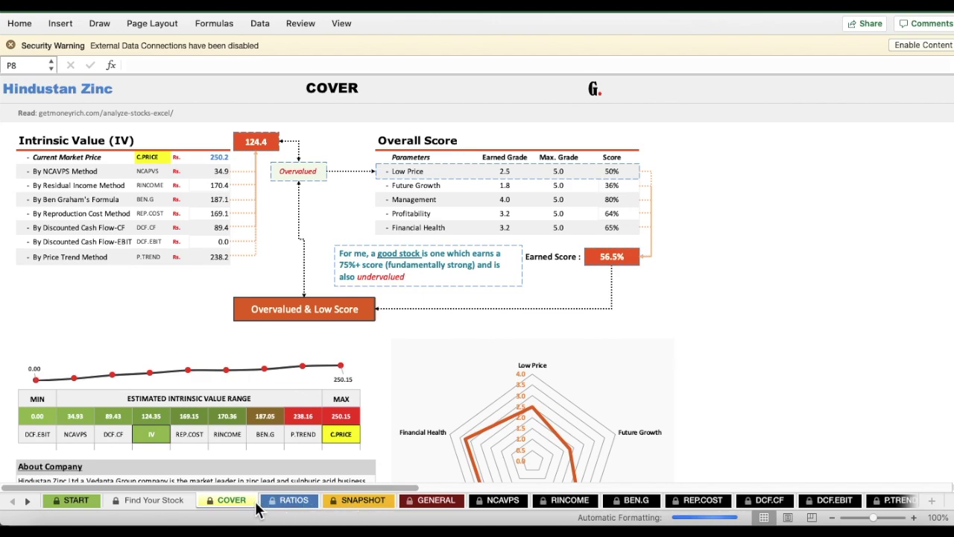
scroll(337, 307, up, 1)
scroll(337, 309, down, 1)
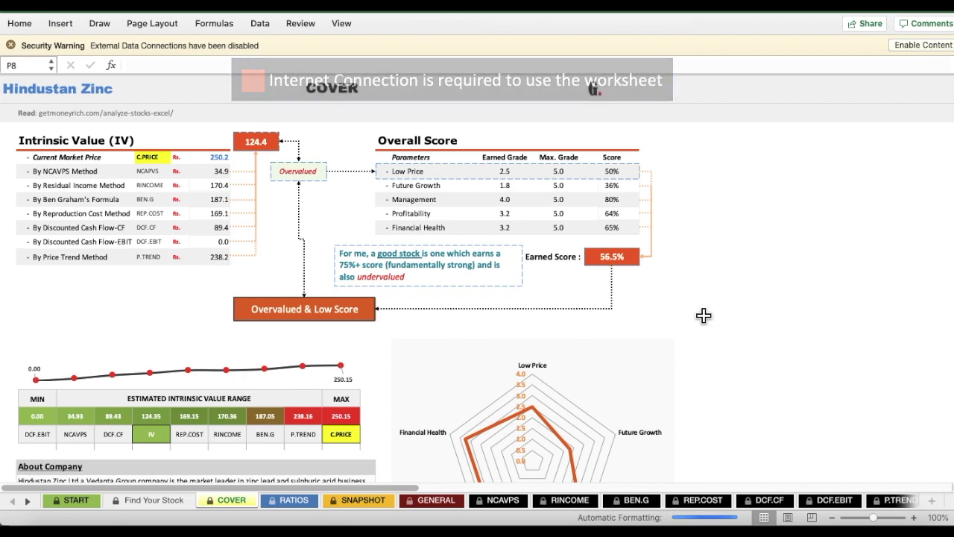
click(147, 502)
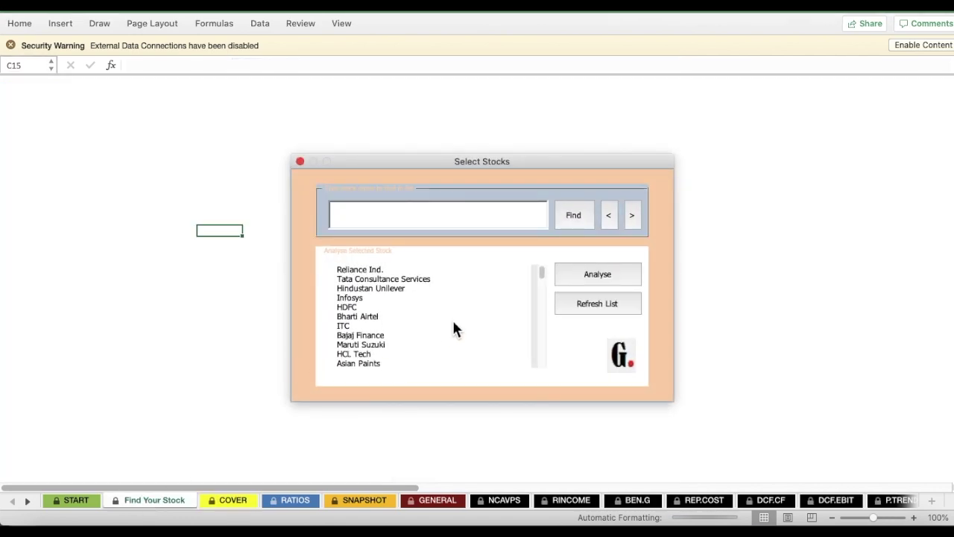
- Browse the Select Stocks list and select its second stock
click(543, 272)
mouse_move(544, 277)
mouse_down()
mouse_move(547, 374)
mouse_move(544, 267)
mouse_up()
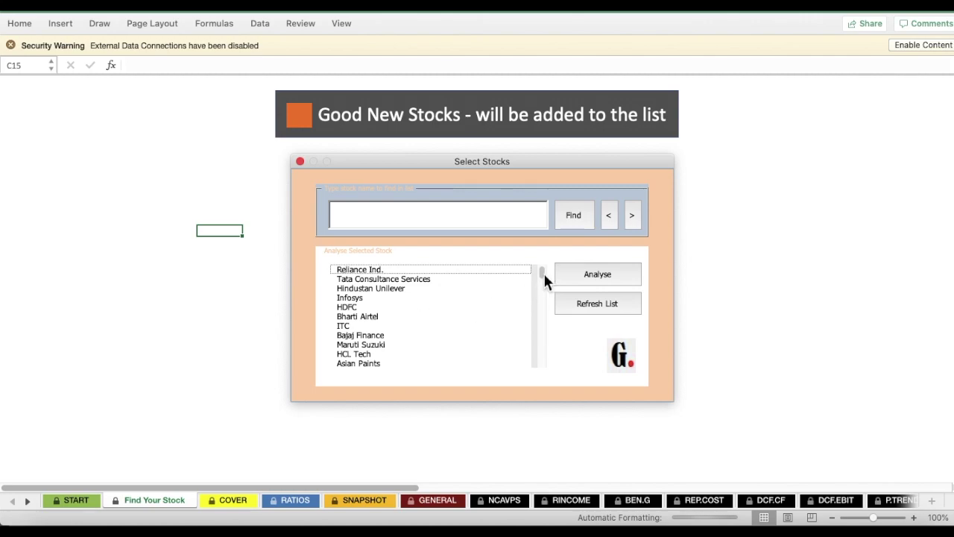
drag(545, 279, 549, 256)
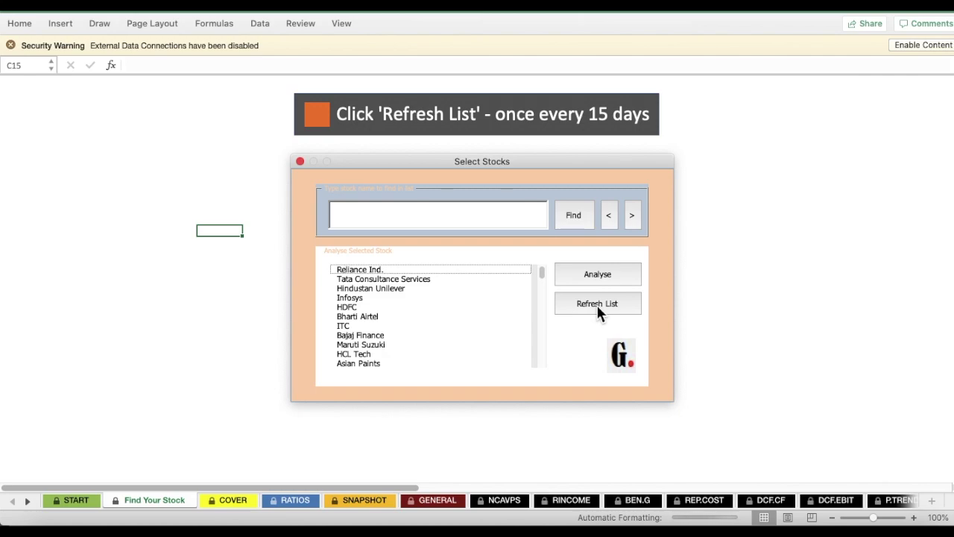
mouse_move(431, 296)
mouse_down()
mouse_move(430, 362)
mouse_move(439, 289)
mouse_up()
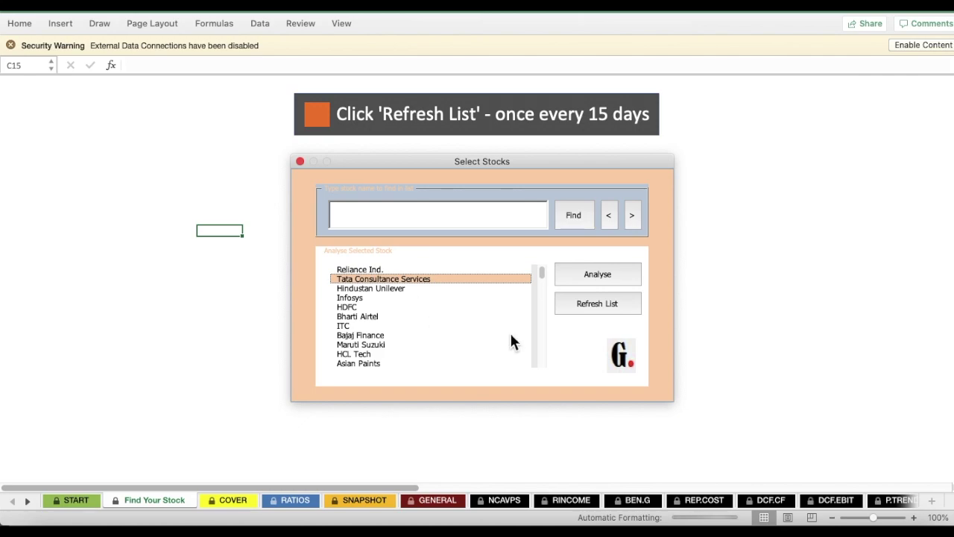
- Refresh the Select Stocks list and dismiss the success message
click(595, 308)
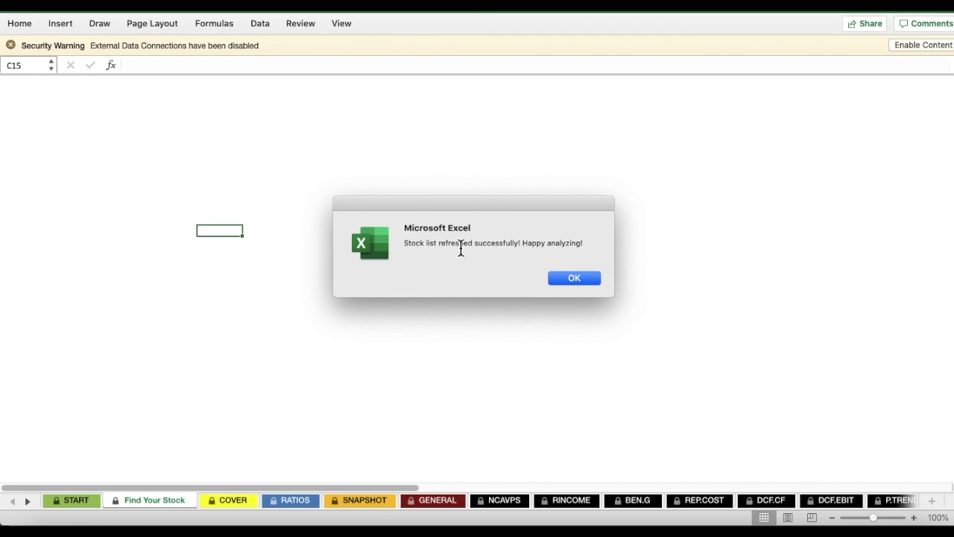
click(574, 279)
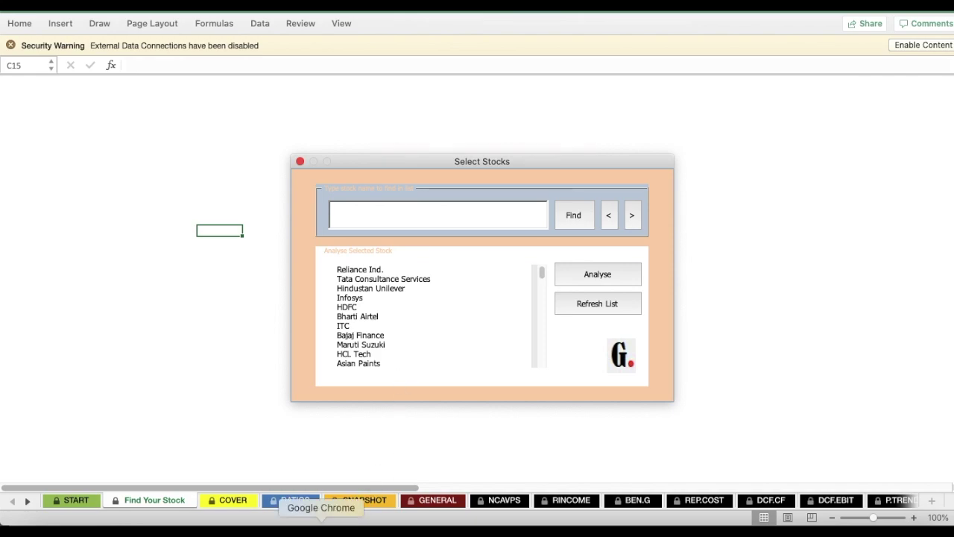
- In Chrome's getmoneyrich.com V3 page, open the List of Stocks request form via Fill Form
click(321, 528)
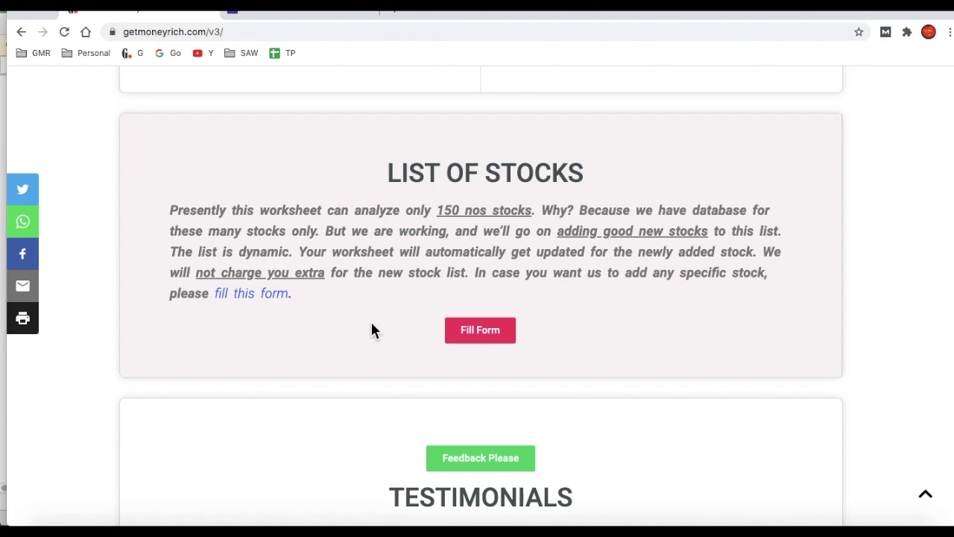
scroll(372, 328, up, 5)
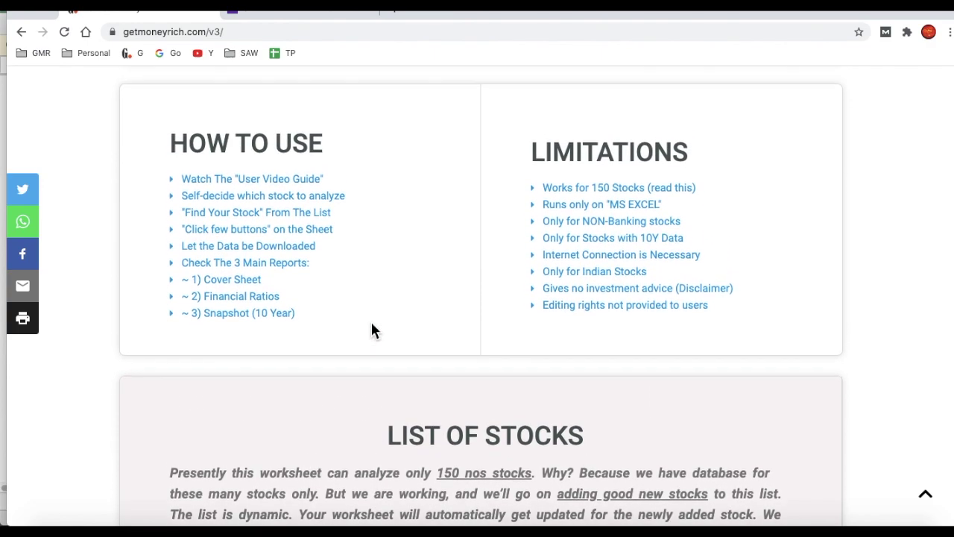
scroll(372, 328, down, 3)
scroll(372, 325, down, 5)
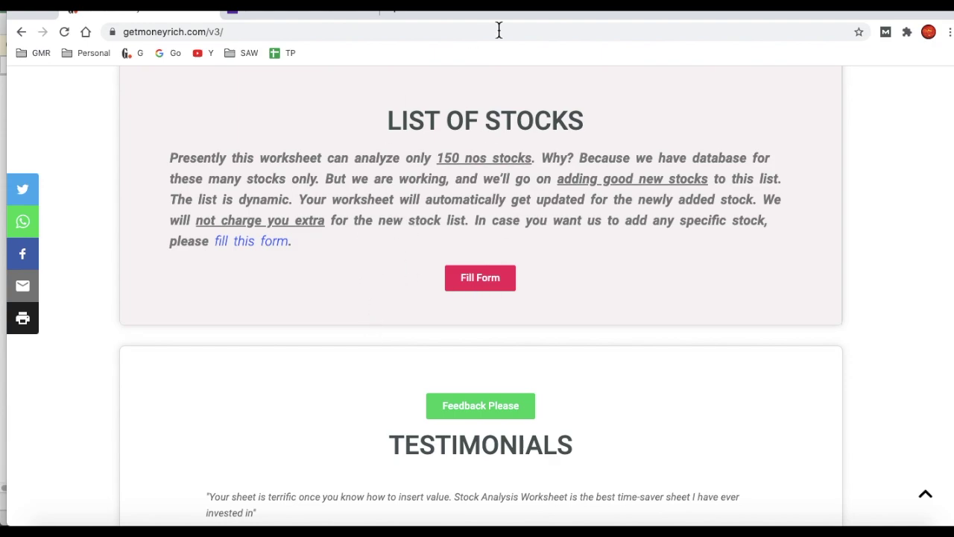
scroll(469, 196, up, 1)
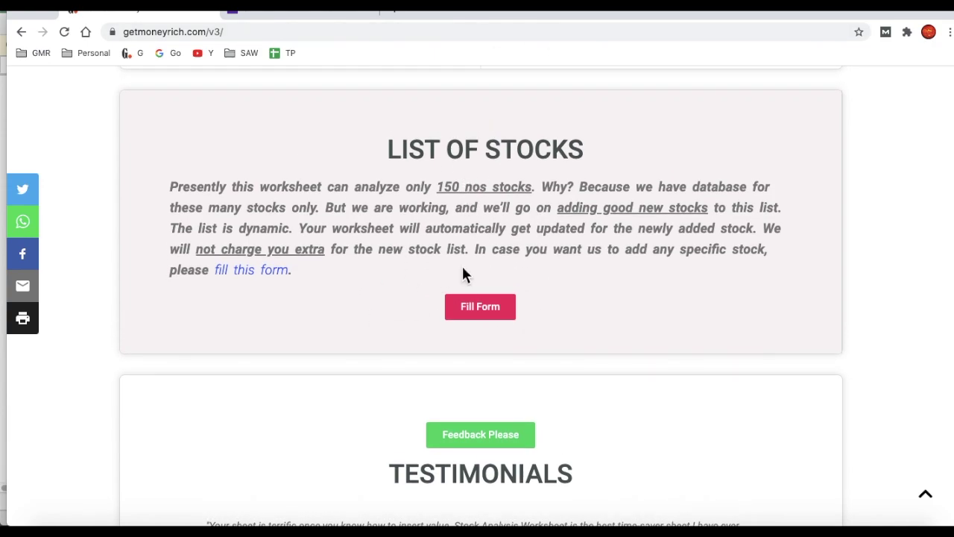
click(484, 318)
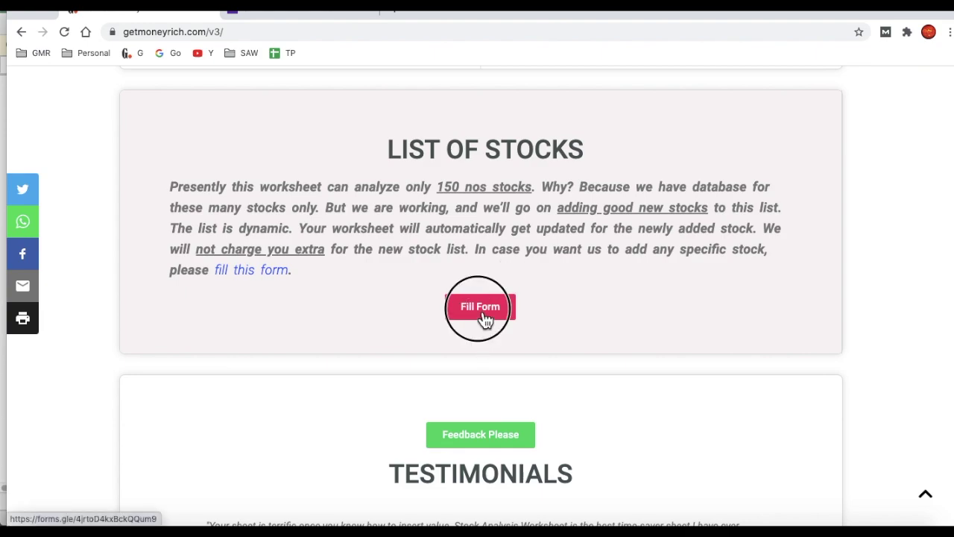